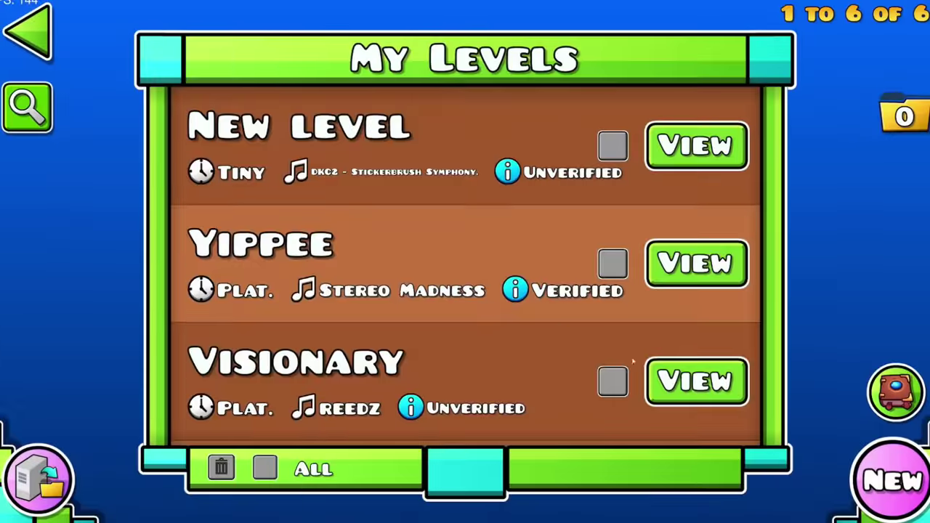
Open the saved level 'Wacky' from My Levels in the editor
scroll(465, 290, down, 5)
click(697, 276)
click(299, 303)
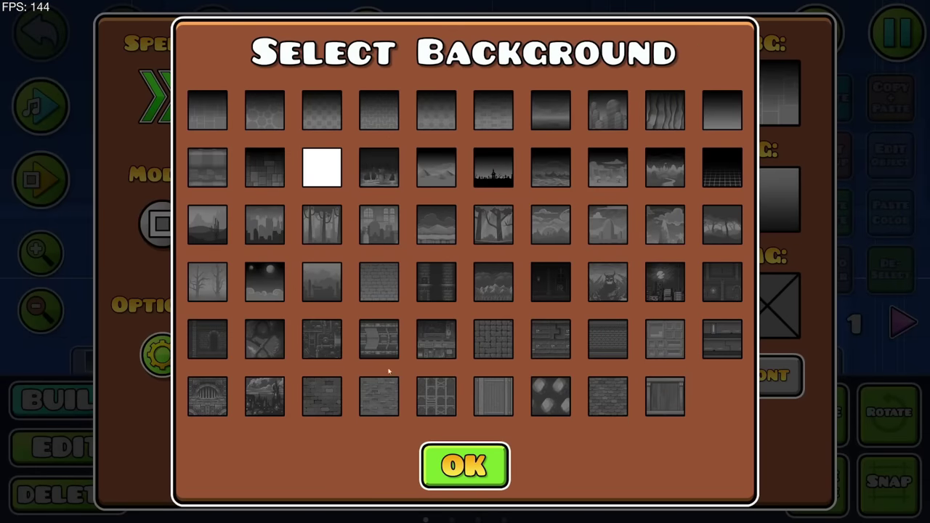
Accept a plain background and ground style, and lower colour 2's brightness to darken its blocks
click(465, 465)
click(779, 196)
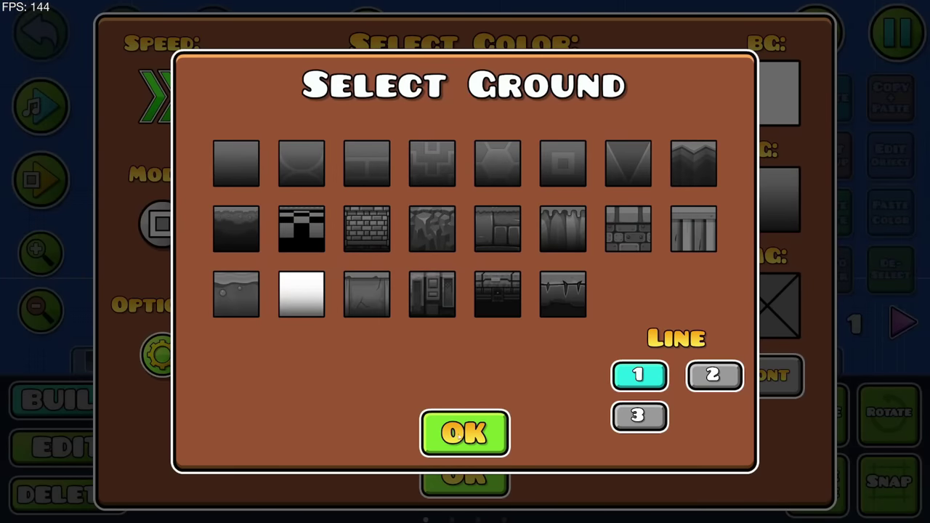
click(485, 445)
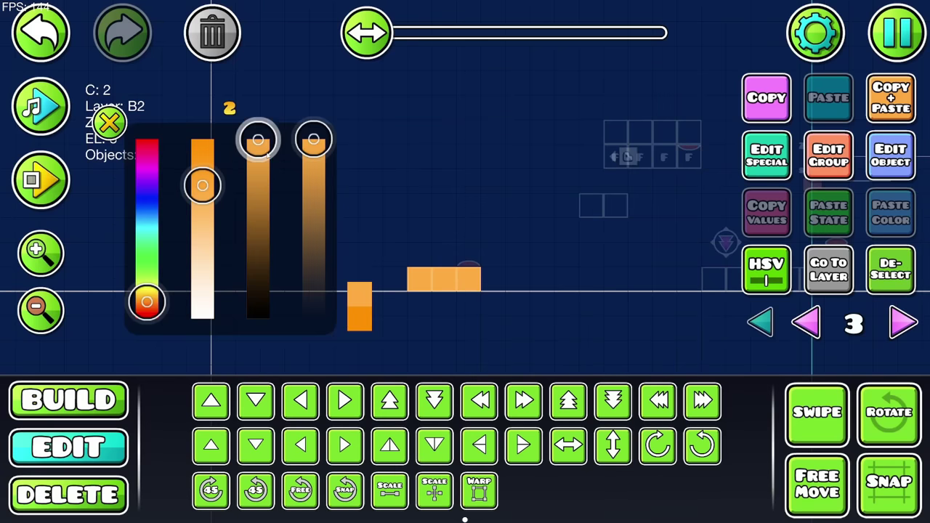
drag(257, 138, 257, 170)
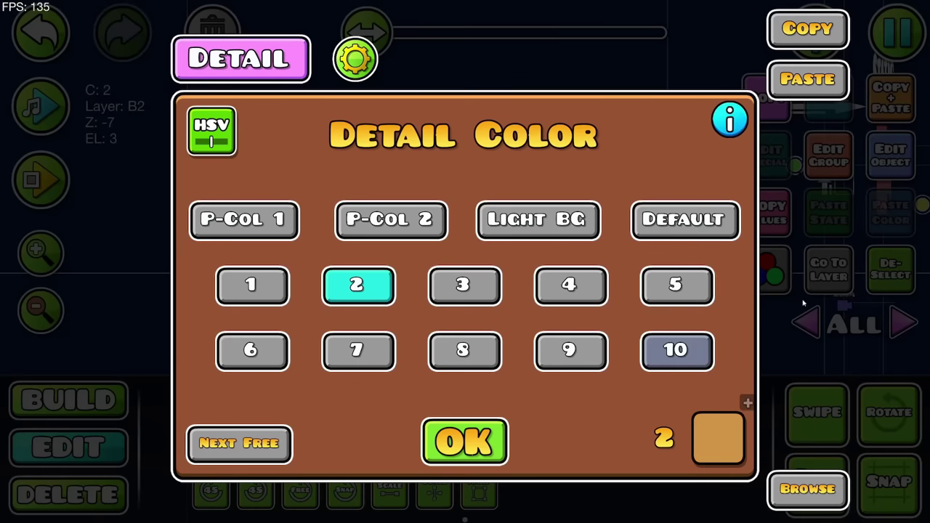
click(723, 441)
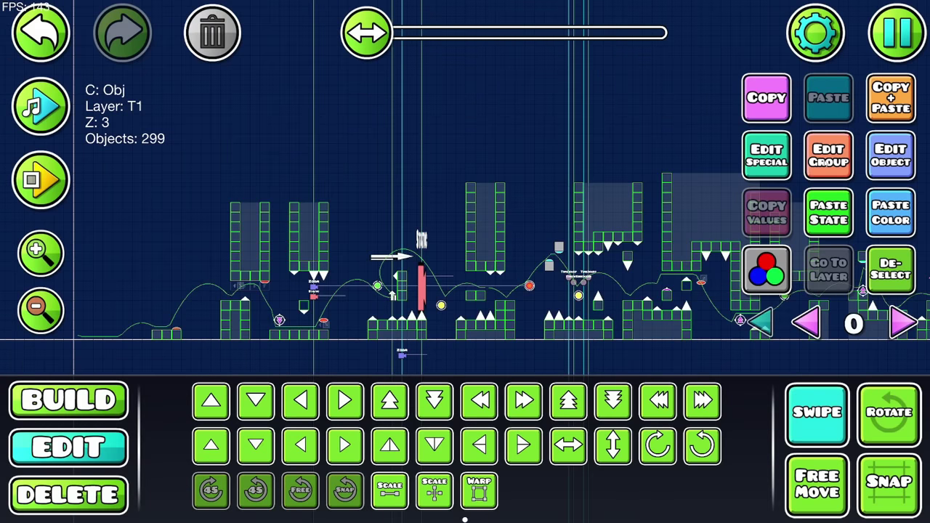
Review the selected objects' group and extra options, then switch to delete mode
click(829, 172)
click(812, 133)
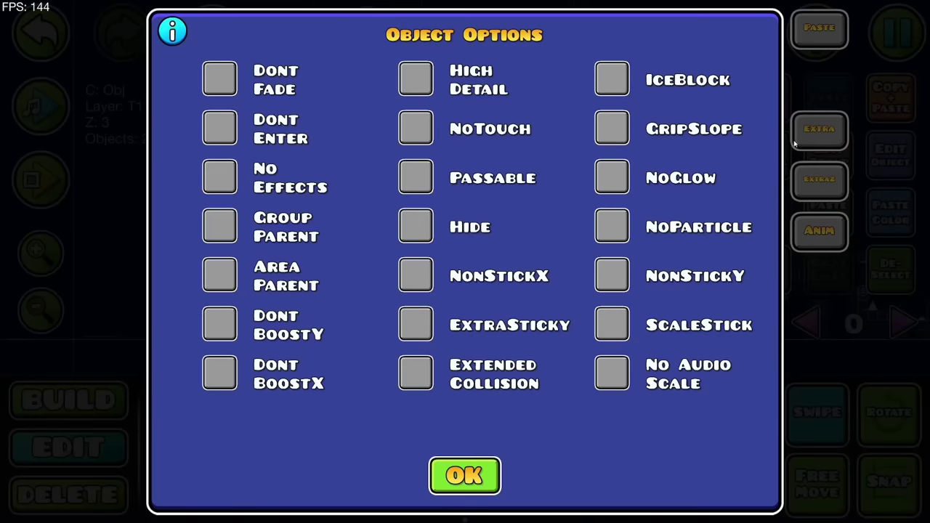
click(465, 476)
click(464, 476)
click(66, 494)
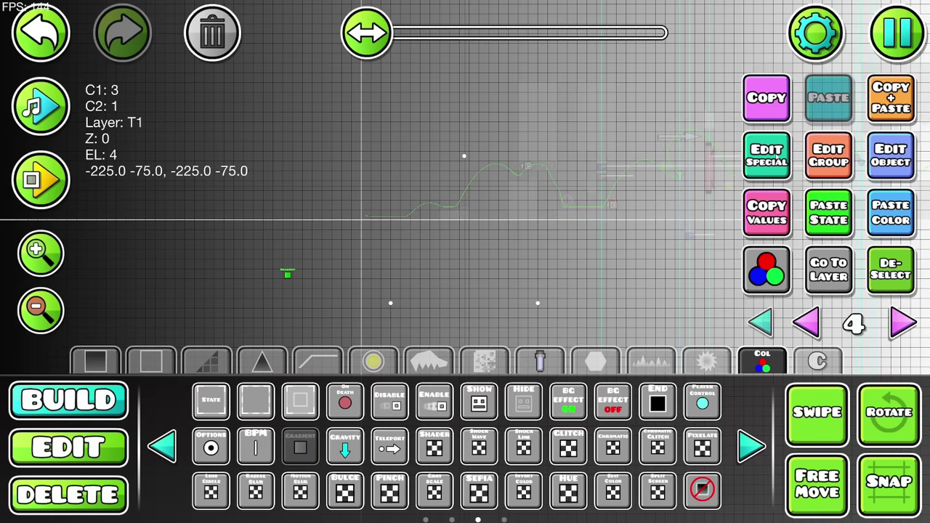
Link the gradient trigger's corners to groups U 7, D 8, L 9, R 10
click(891, 155)
text(7)
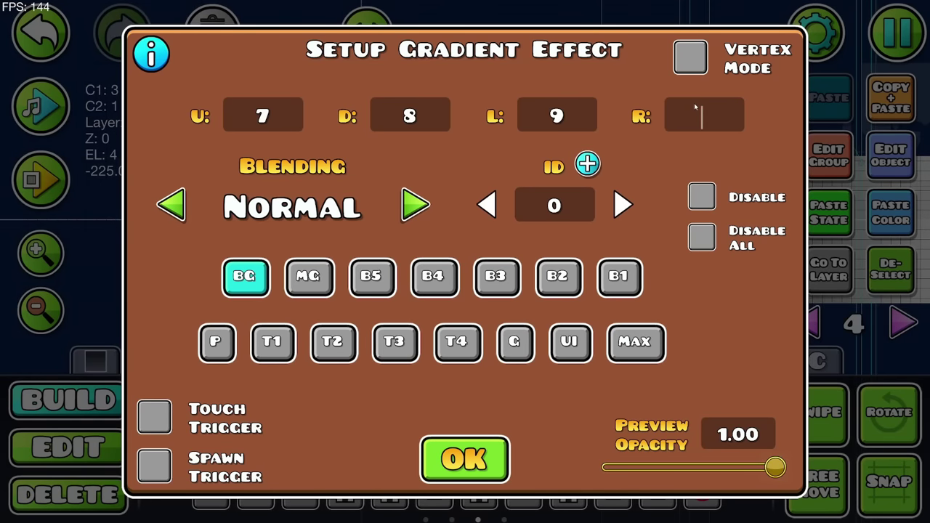
click(464, 459)
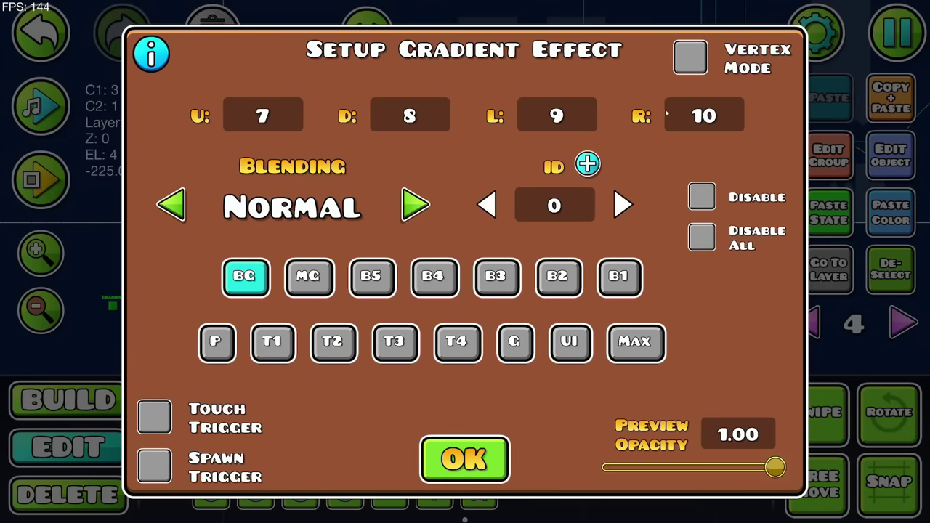
click(491, 454)
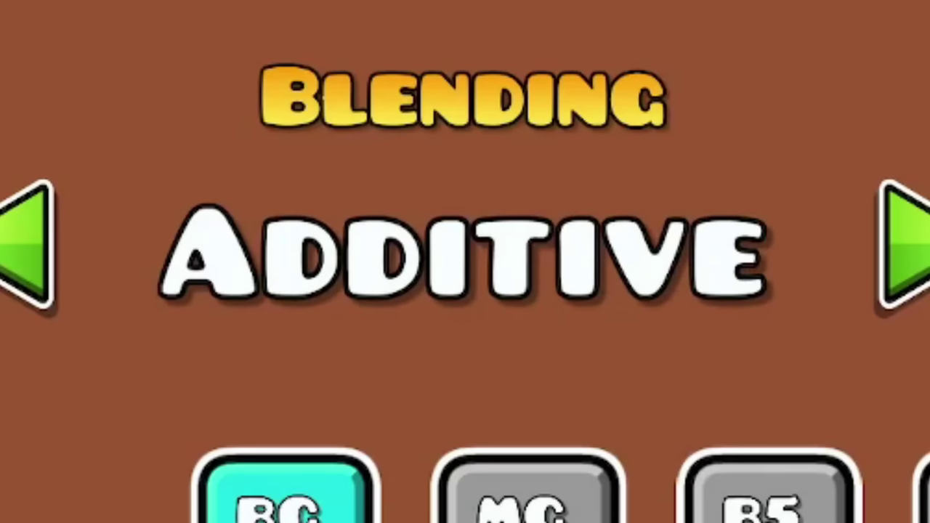
Set the gradient blending to Invert and adjust brightness and hue to a pink-red
click(901, 244)
click(901, 244)
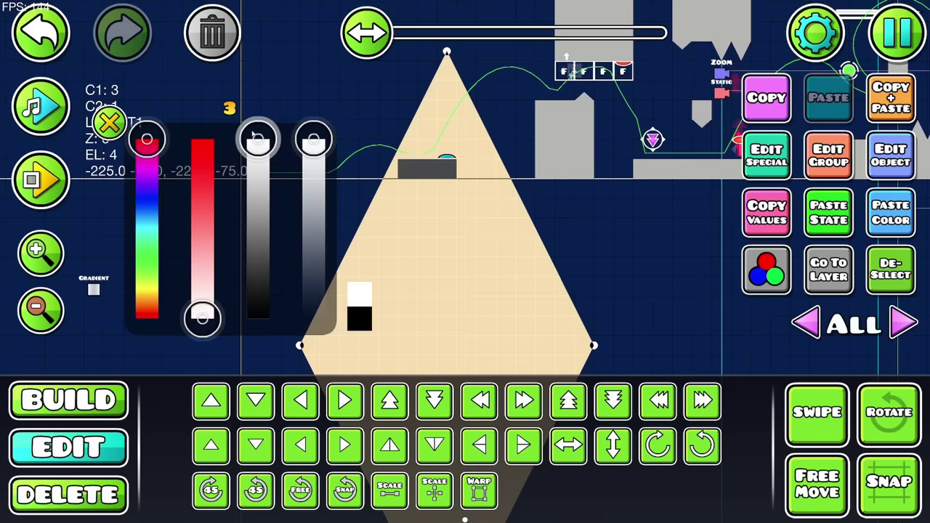
drag(258, 138, 257, 311)
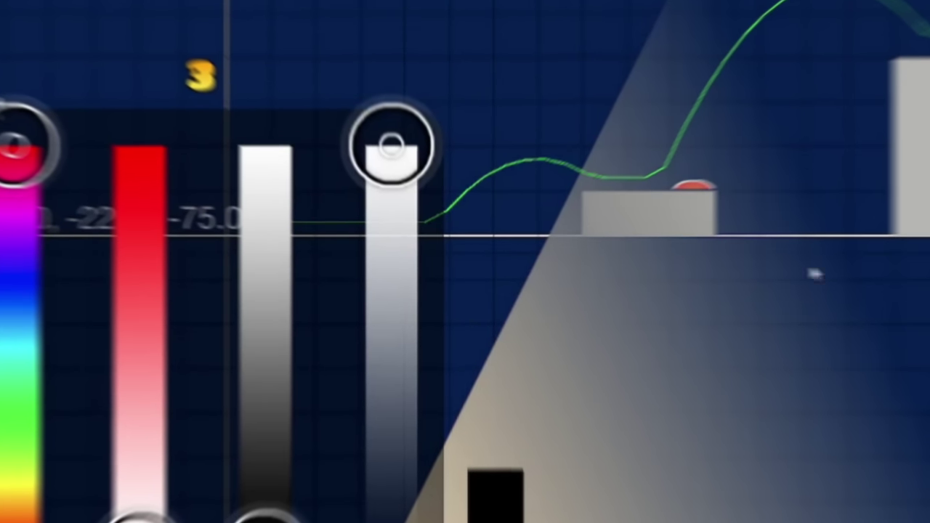
drag(297, 509, 363, 165)
drag(99, 468, 4, 182)
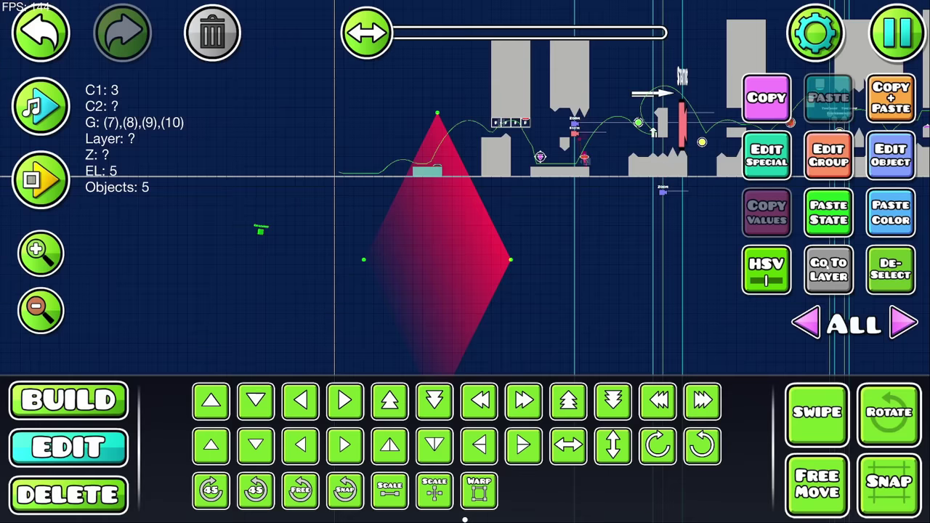
Move the copied gradient points to editor layer 5 and give them groups 11 to 14
drag(640, 242, 621, 251)
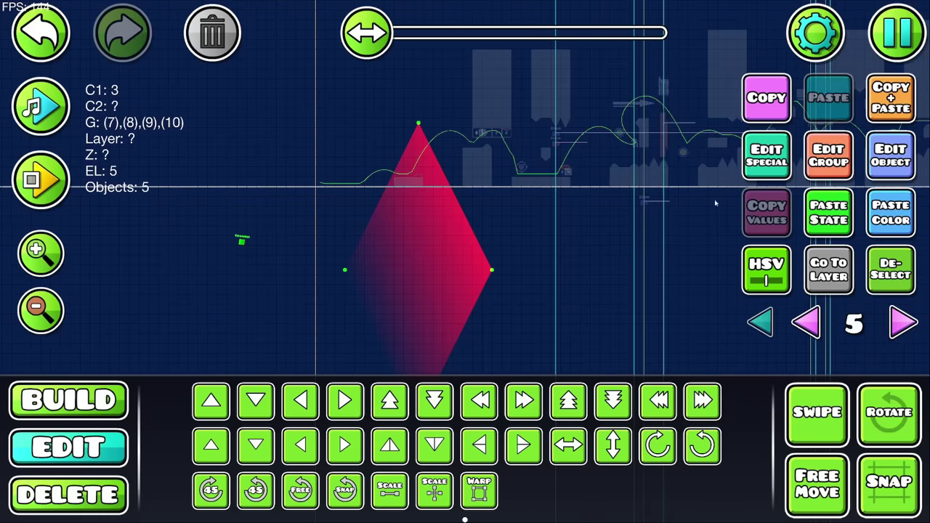
key(Escape)
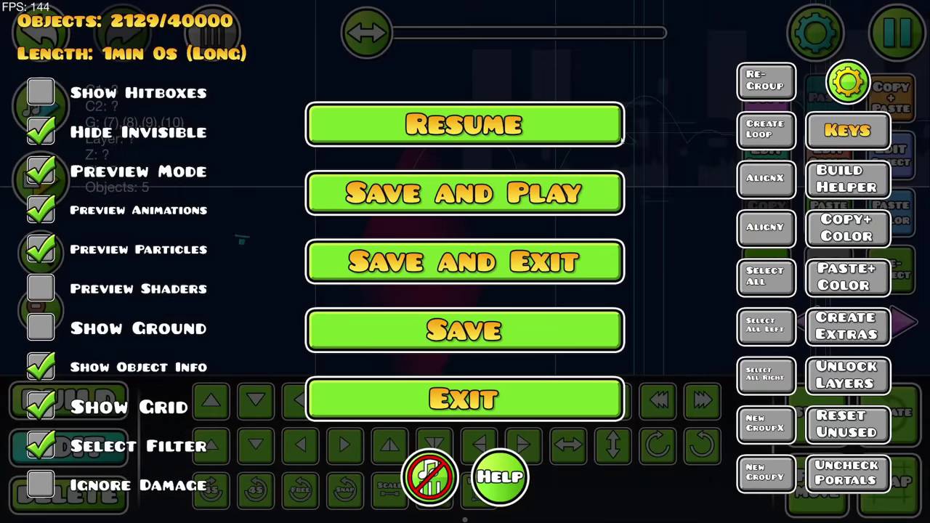
key(Escape)
click(828, 154)
click(465, 477)
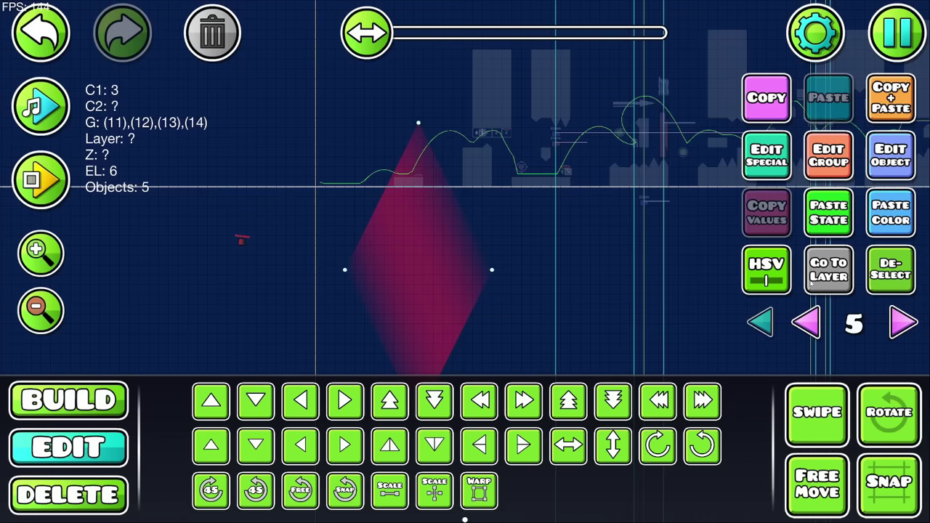
Reposition the copied diamond's corners into a new ray and duplicate it with groups 15–18
click(892, 268)
key(ctrl+a)
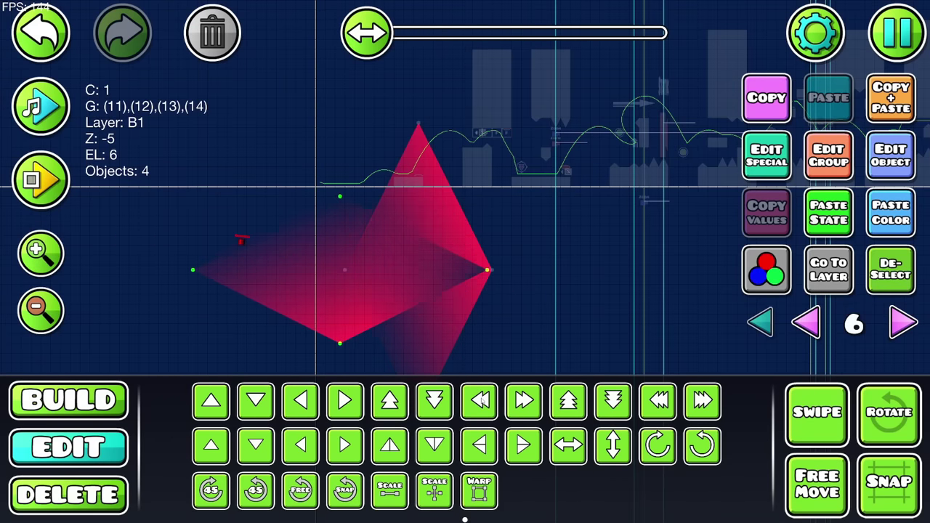
click(392, 385)
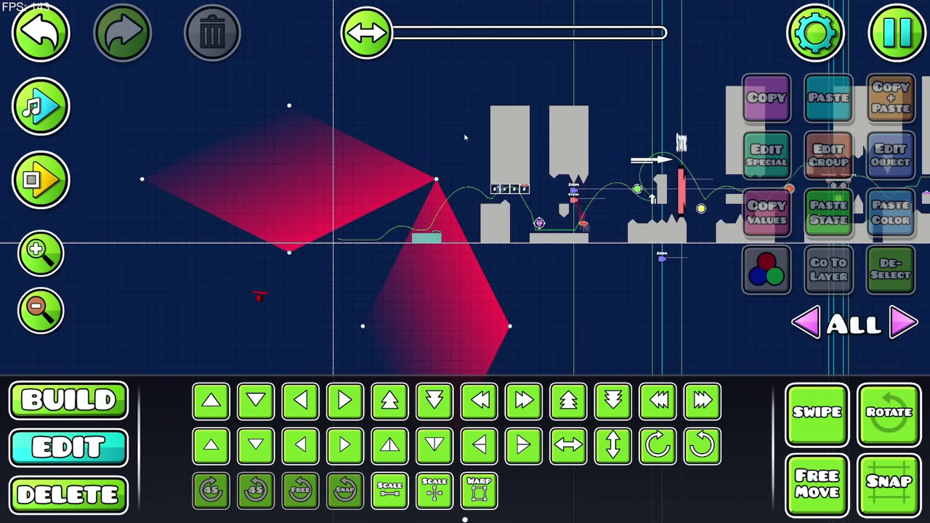
click(42, 37)
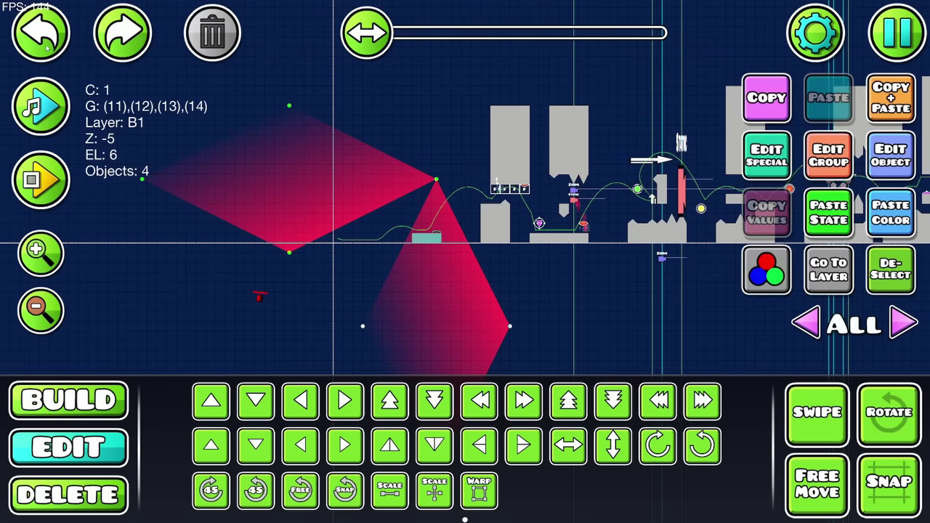
key(ctrl+shift+z)
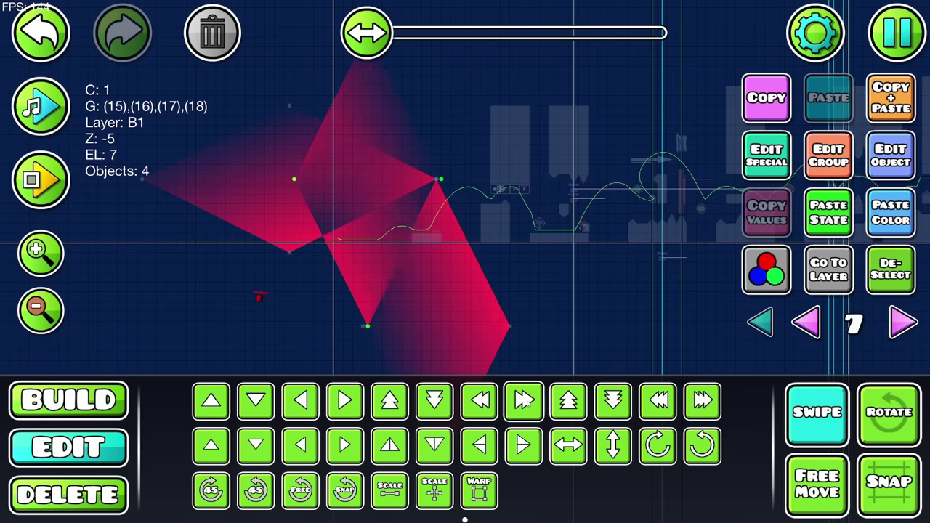
Check the gradient trigger's settings and duplicate another ray with groups 19–22
click(259, 296)
click(891, 154)
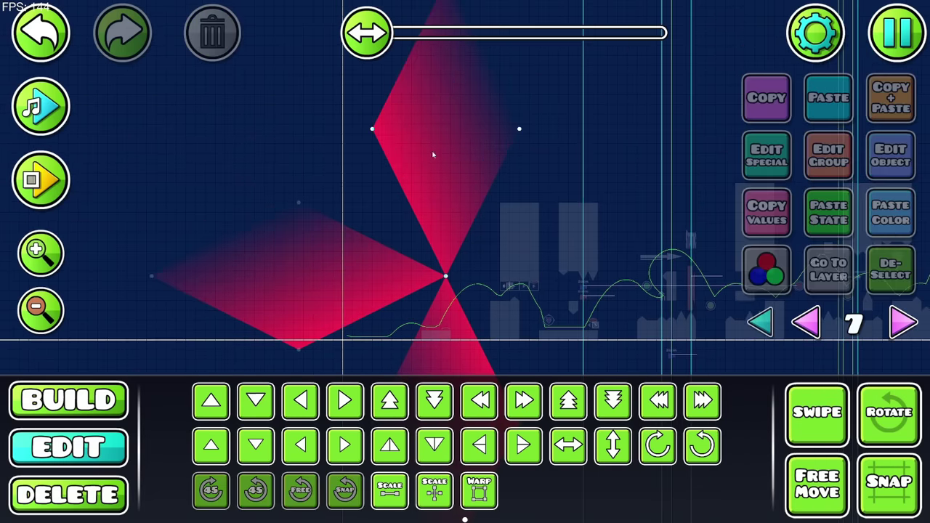
click(462, 440)
click(767, 155)
key(Escape)
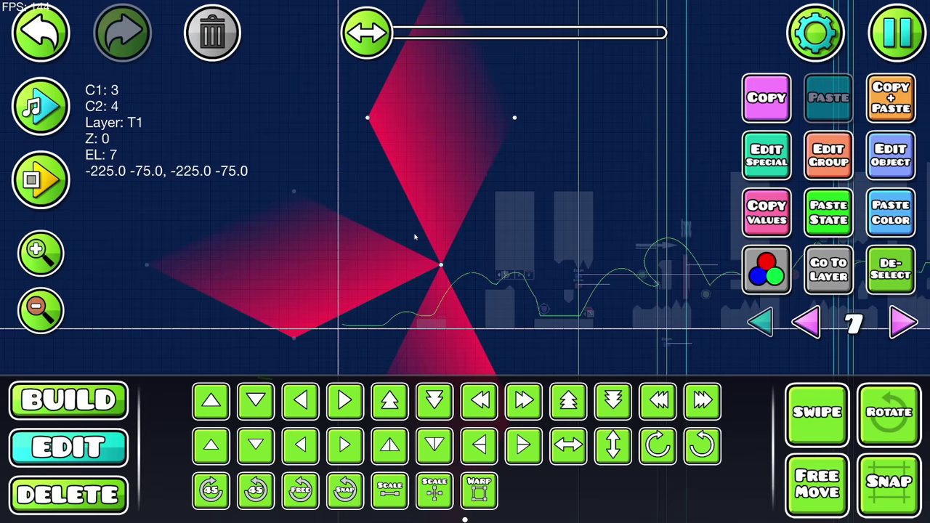
key(ctrl+z)
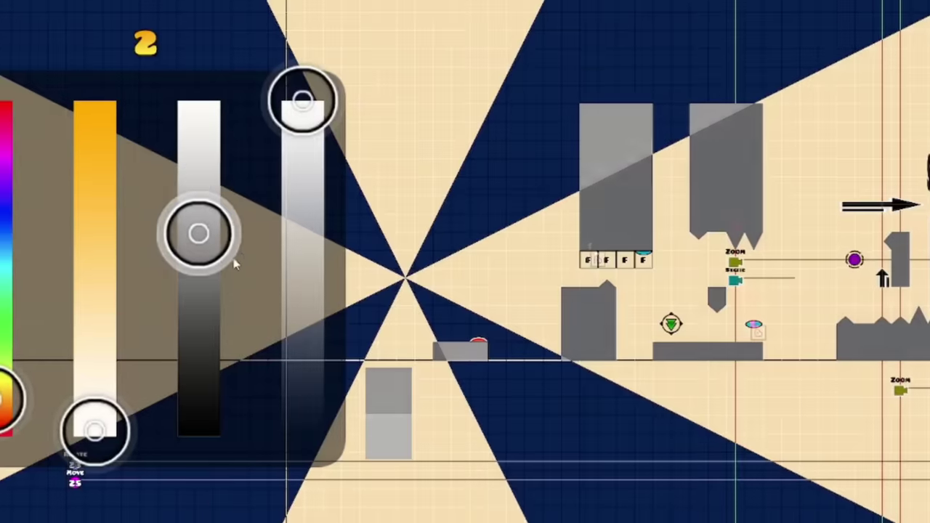
Raise the ray colour's brightness until the rays turn pale cream against navy
drag(197, 233, 193, 439)
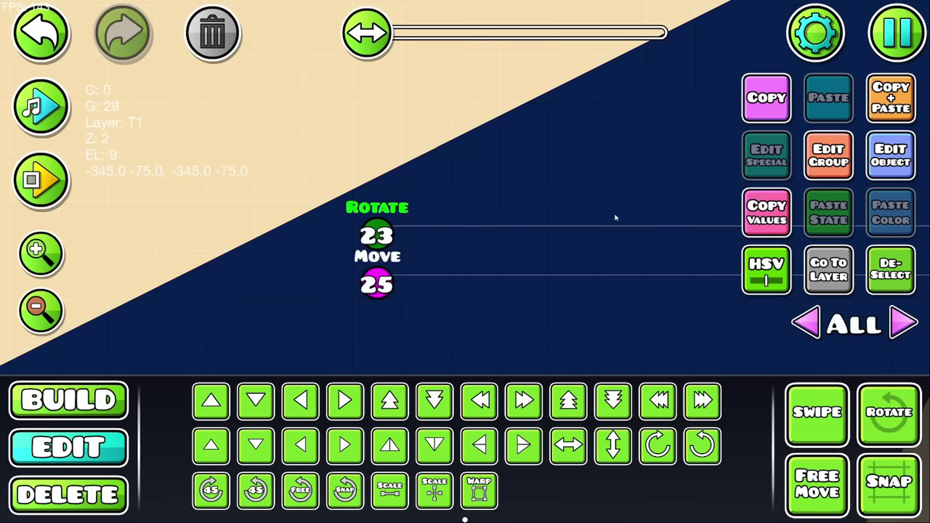
Open the rotate trigger's setup to centre the spin on group 24
click(891, 155)
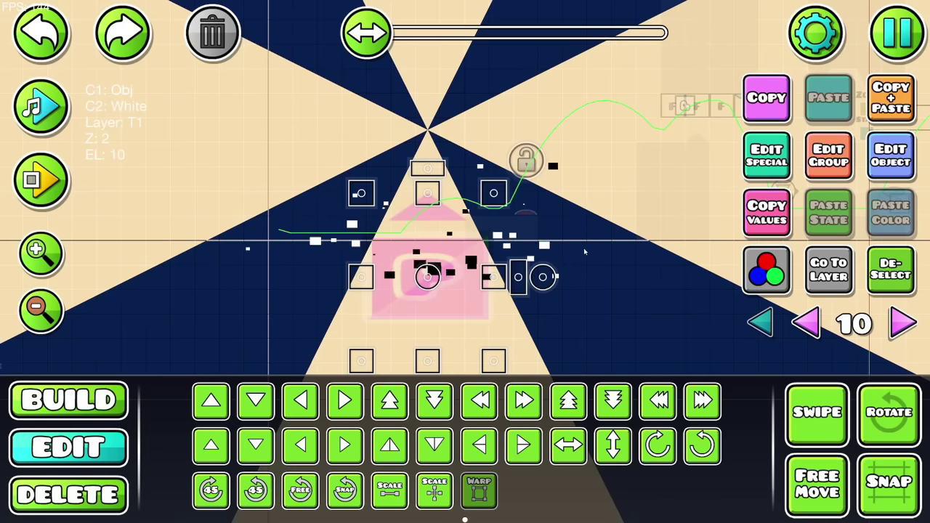
Configure the particle effect, then pan over to the level's blocks
click(891, 155)
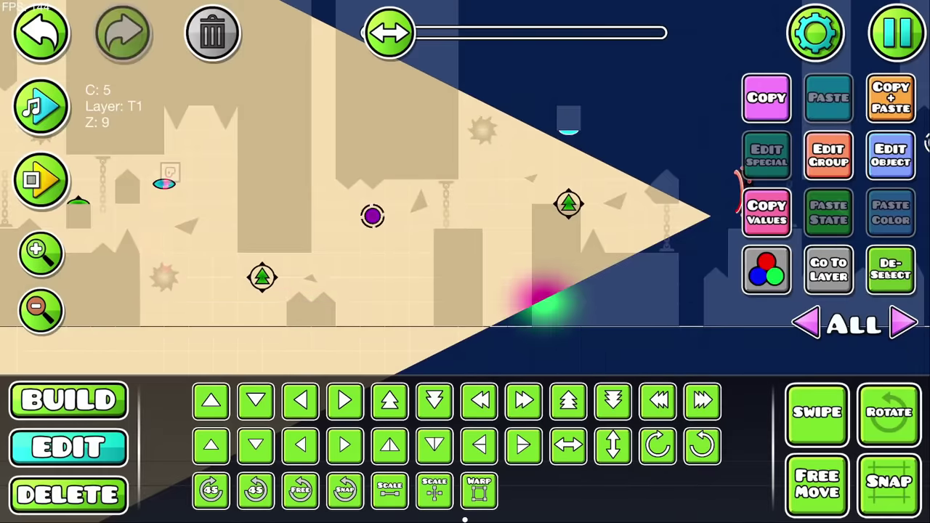
drag(641, 309, 547, 293)
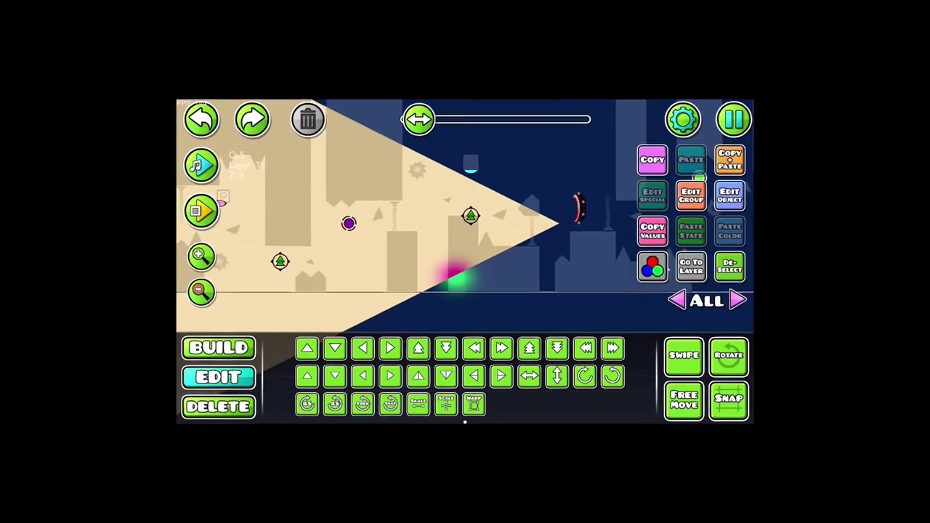
Show all layers and confirm the rotate trigger: x360 5, time 20, target 23, centre 24
scroll(520, 284, left, 3)
key(Left)
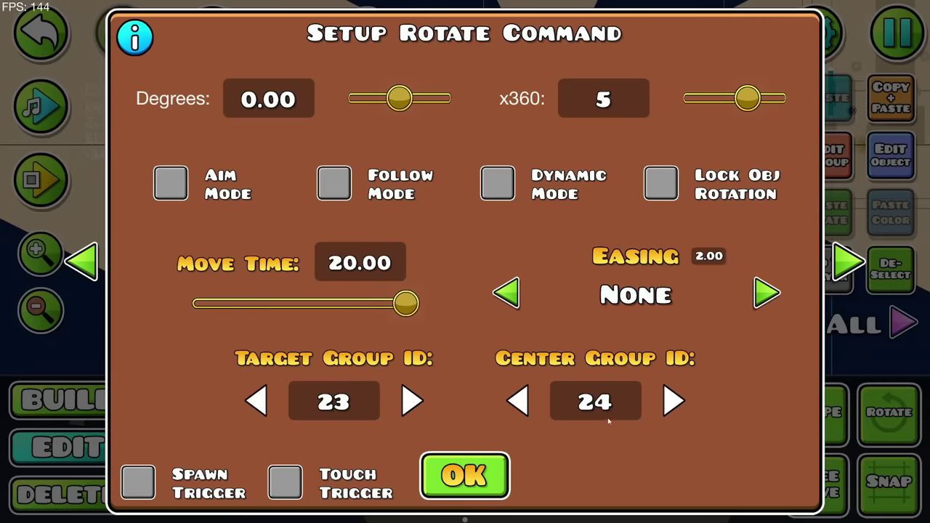
click(488, 460)
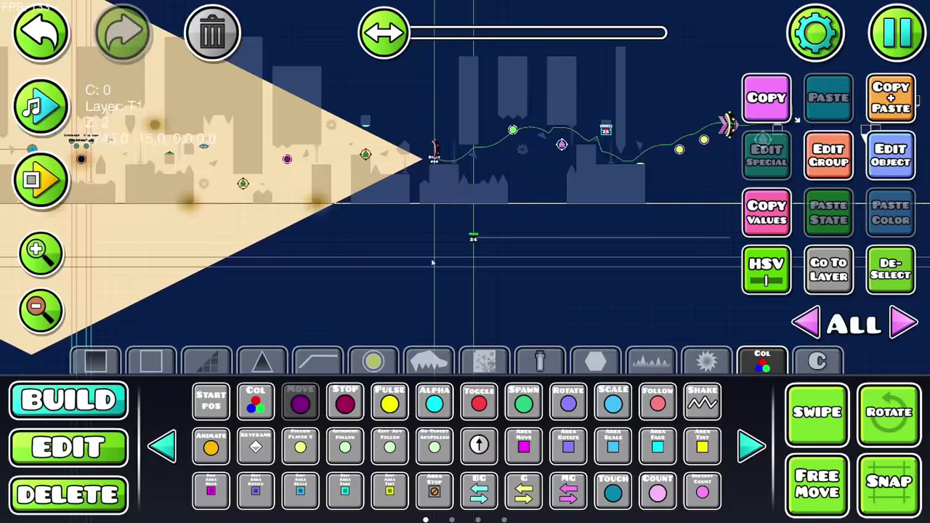
Save the level and start playtesting it
key(Escape)
click(467, 191)
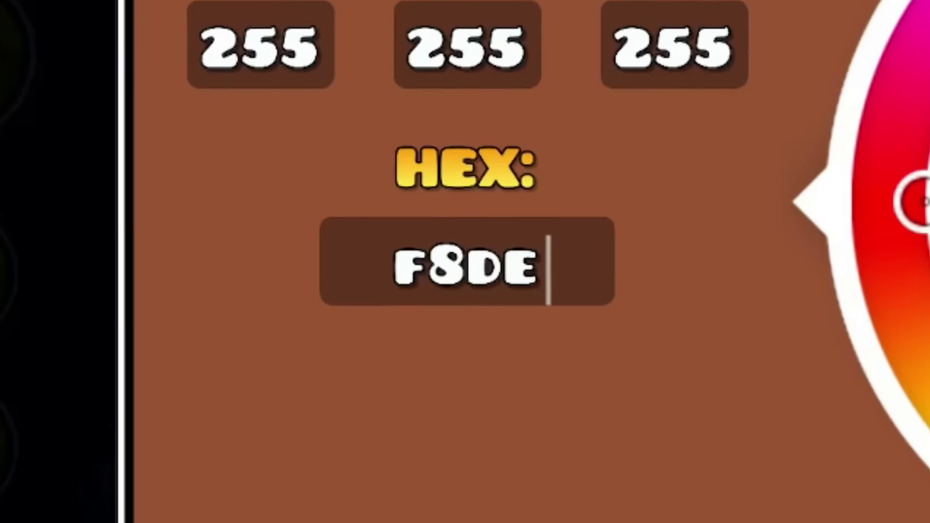
Finish entering hex F8DEB0 to confirm the cream colour and close the colour settings
text(B)
text(0)
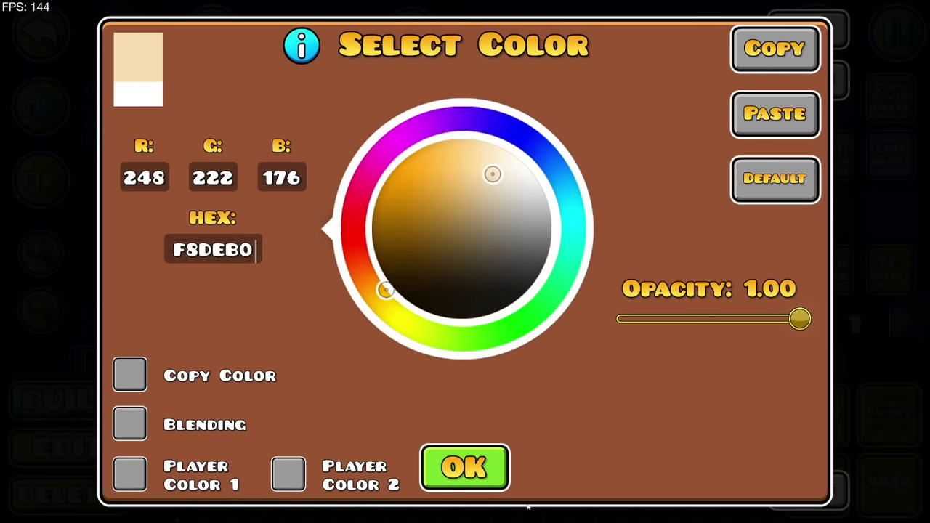
click(465, 467)
click(465, 440)
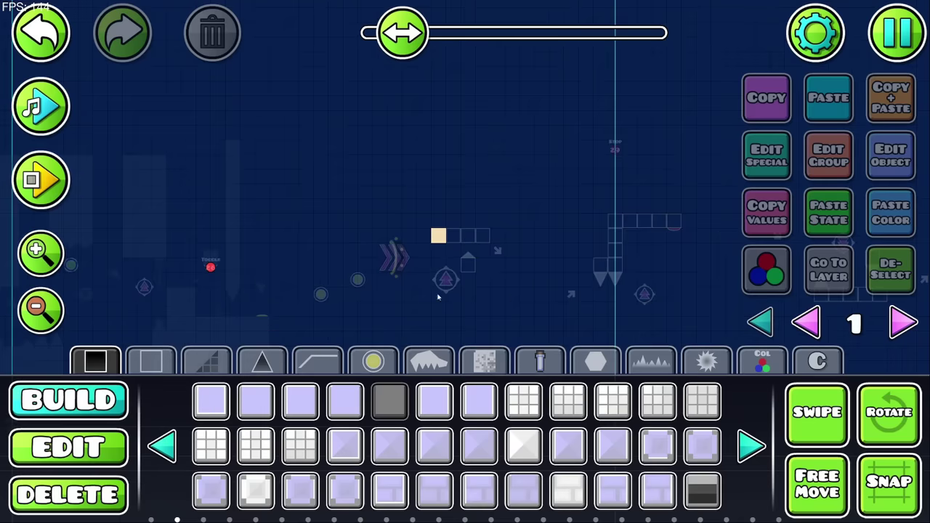
Fill the frame's inner corner with cream blocks and extend them along the row
scroll(669, 226, left, 6)
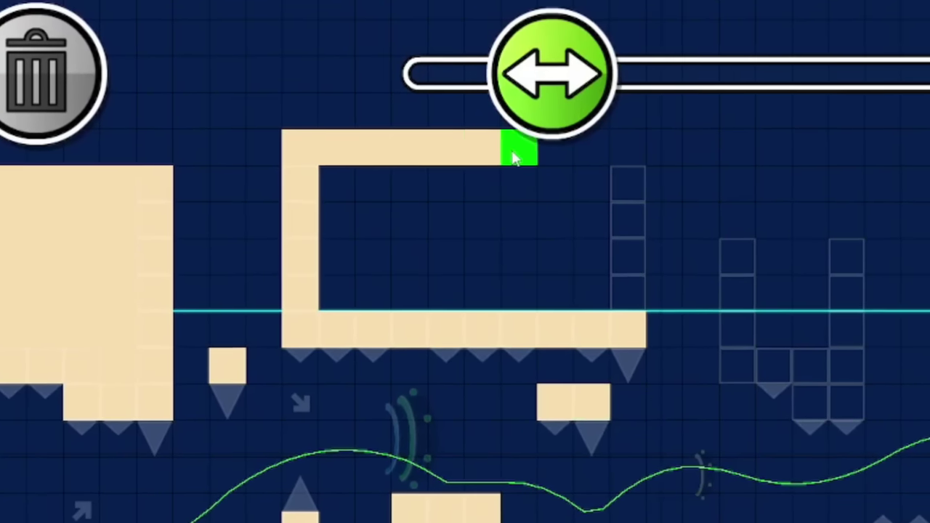
click(597, 190)
click(559, 190)
click(559, 228)
click(598, 228)
click(483, 190)
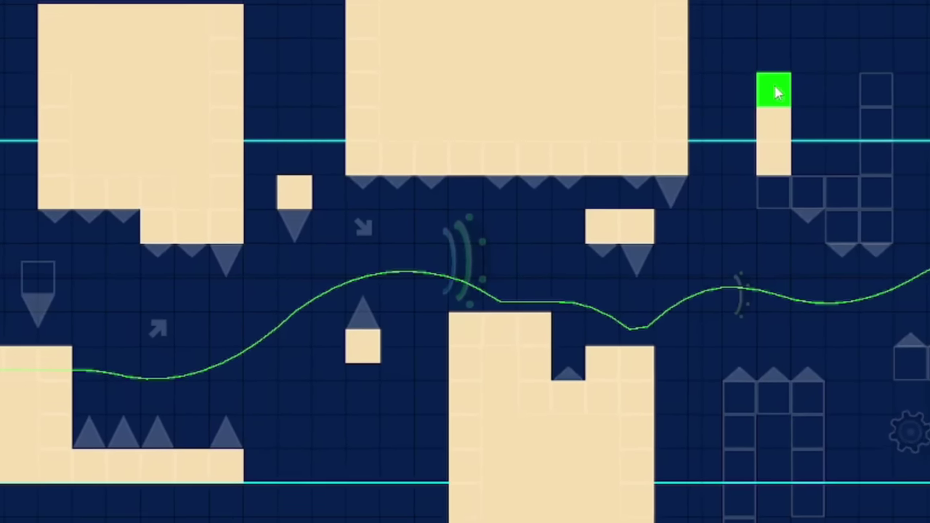
click(772, 192)
click(806, 191)
click(840, 192)
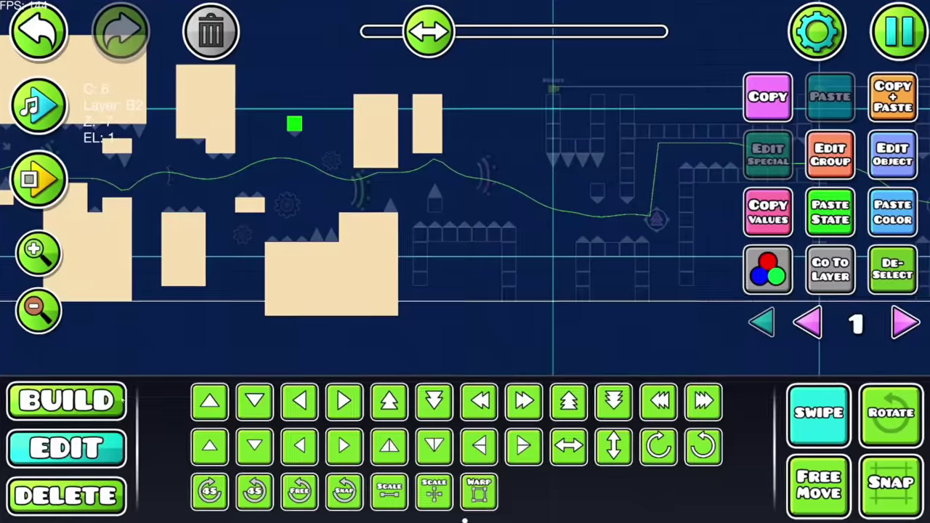
Pan to the next section of the level and browse the outline and solid block sets
click(59, 403)
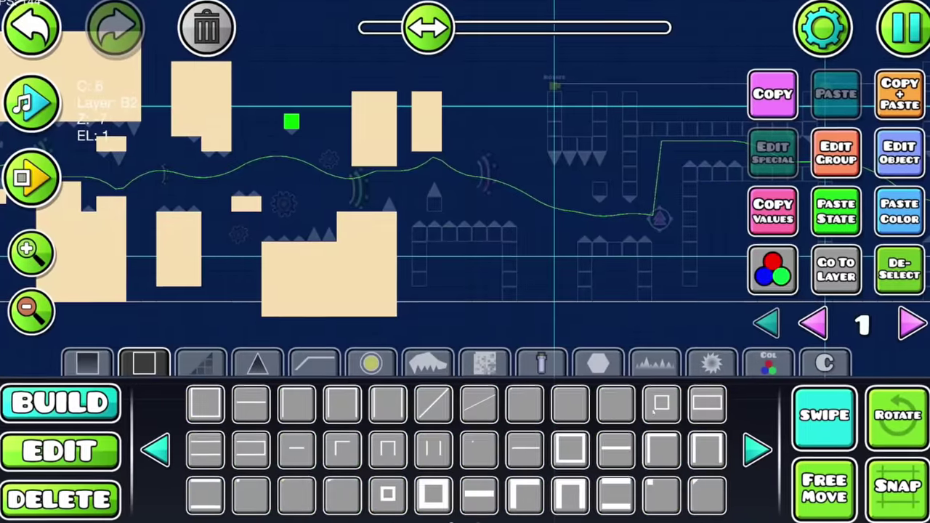
click(58, 452)
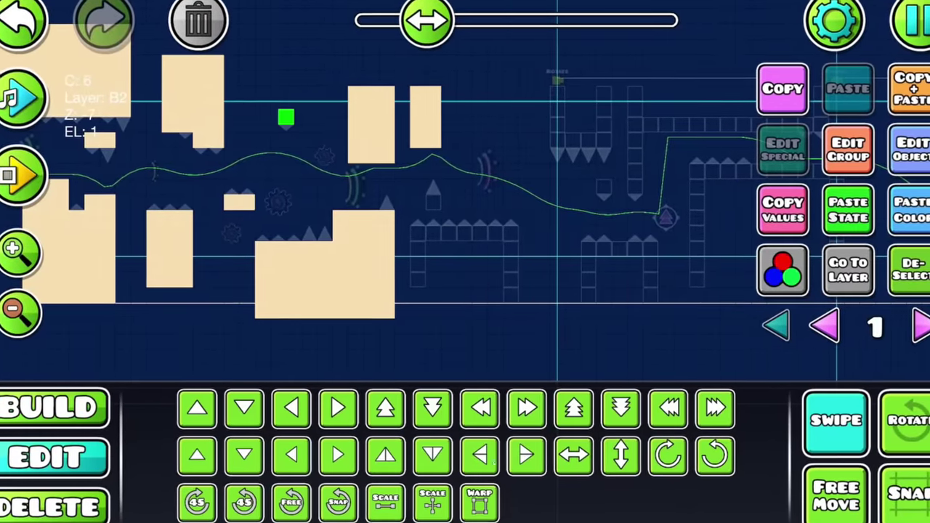
drag(509, 218, 345, 211)
click(51, 407)
click(145, 361)
click(88, 361)
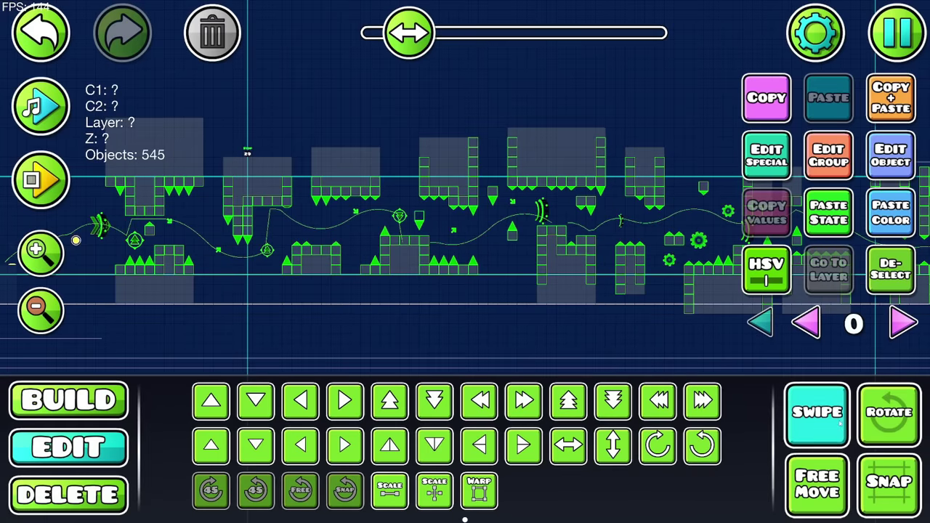
Give all 545 objects detail colour channel 6 and add them to group 30
click(869, 160)
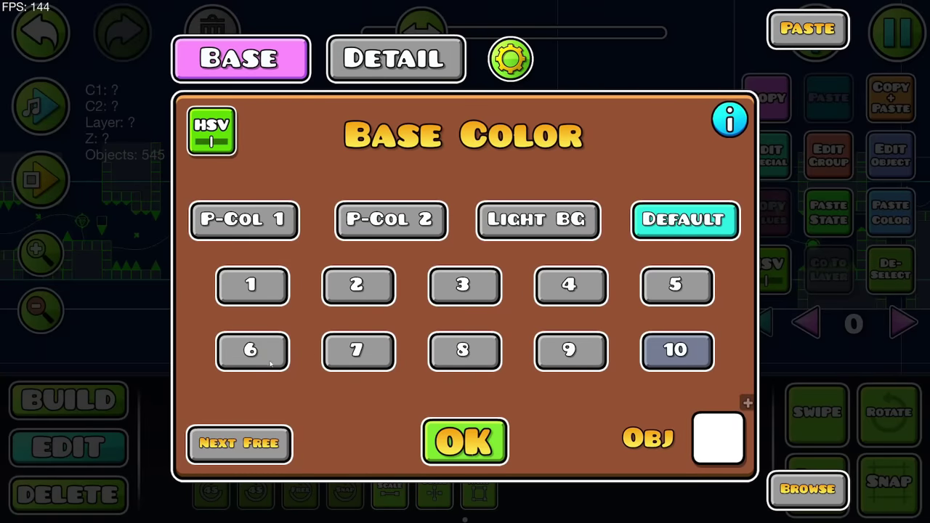
click(431, 78)
click(252, 350)
click(465, 441)
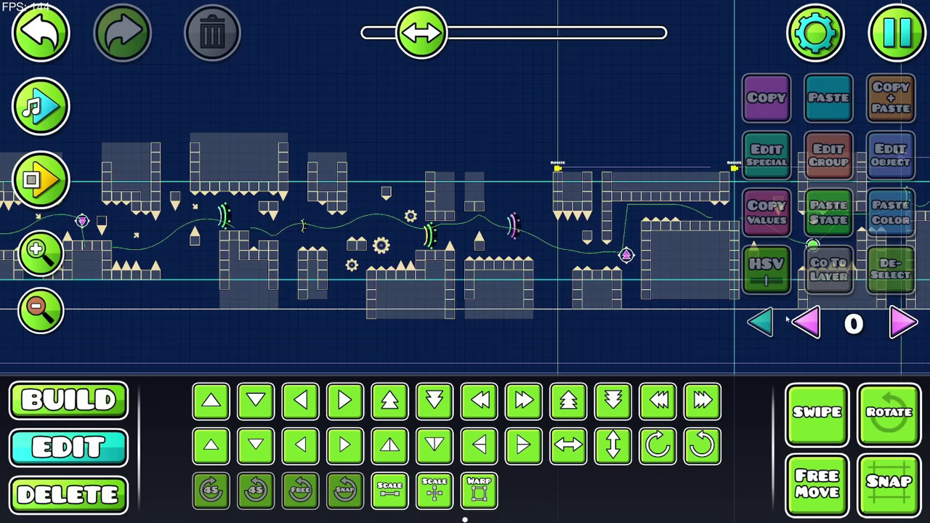
click(828, 154)
click(392, 191)
click(465, 477)
click(69, 399)
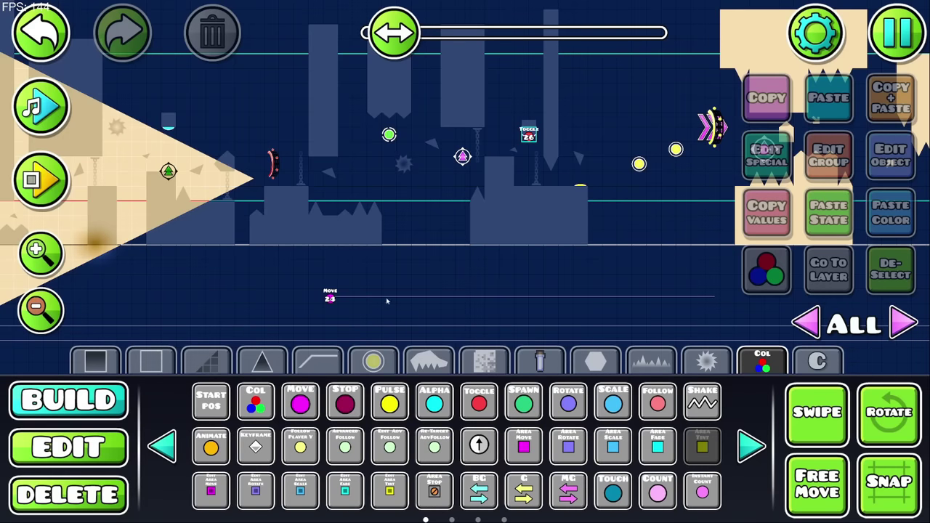
Set the Area Tint trigger's Target Group ID to 30
click(766, 155)
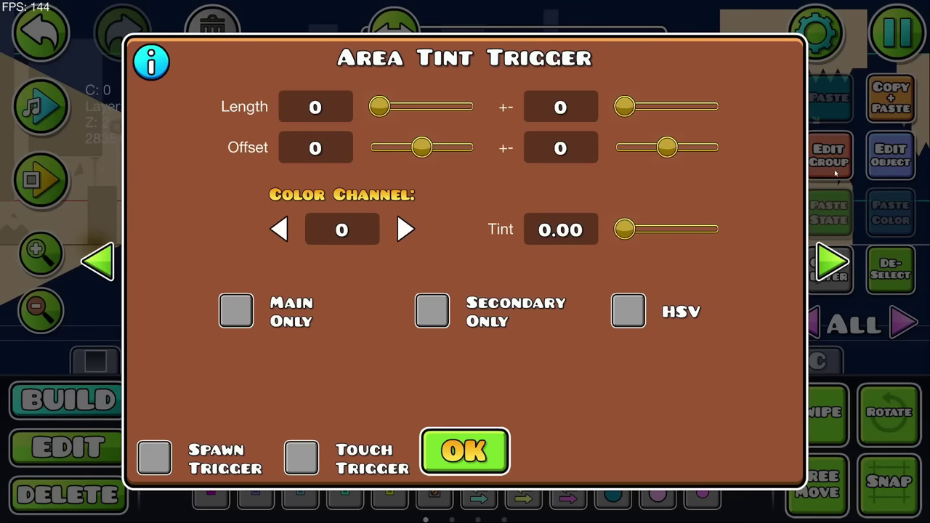
click(827, 258)
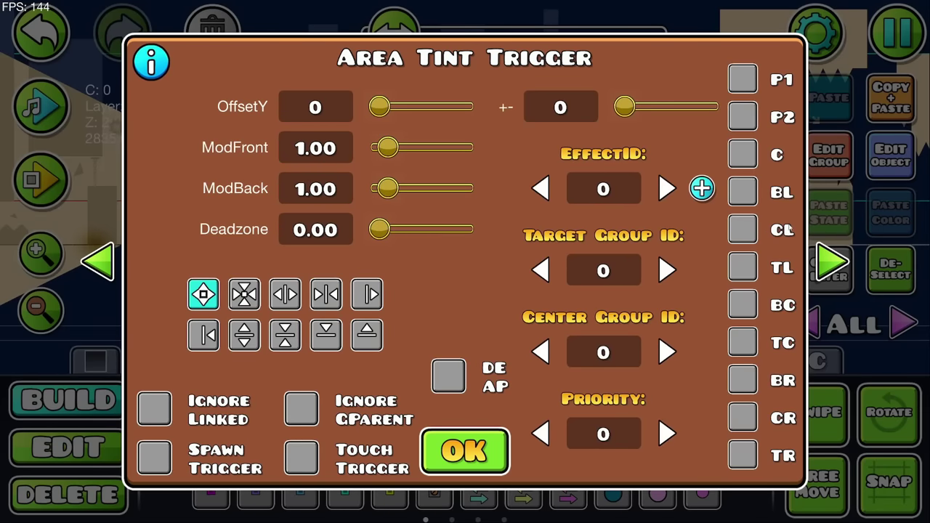
click(616, 272)
text(30)
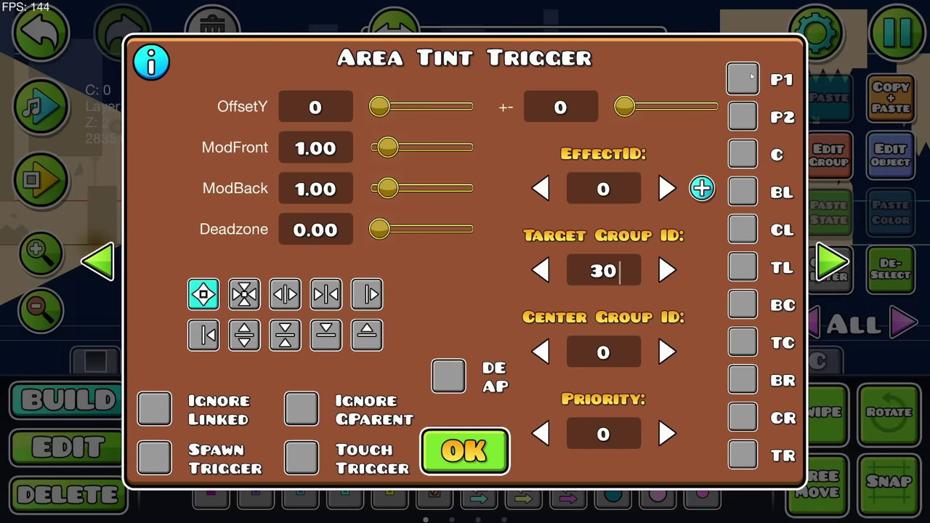
click(465, 450)
Place a star with a circle outline over it as the tint centre
drag(465, 290, 417, 238)
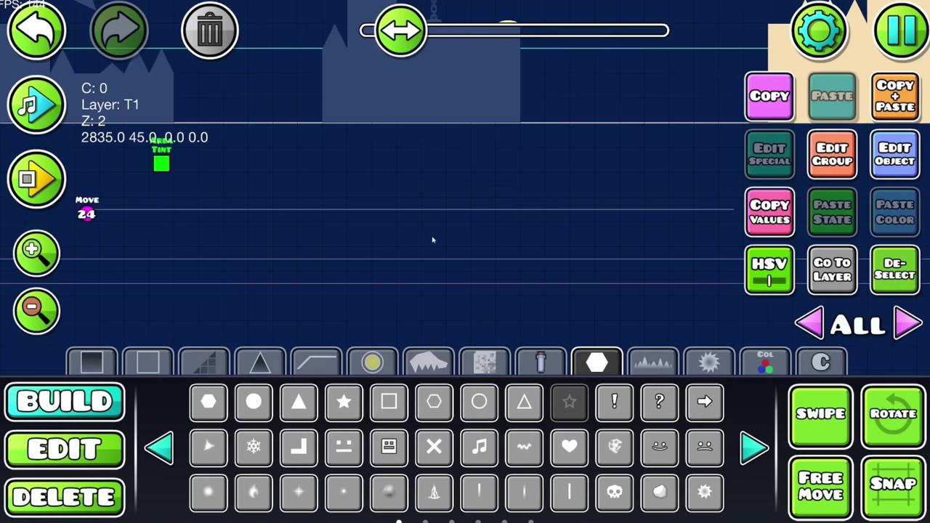
click(433, 234)
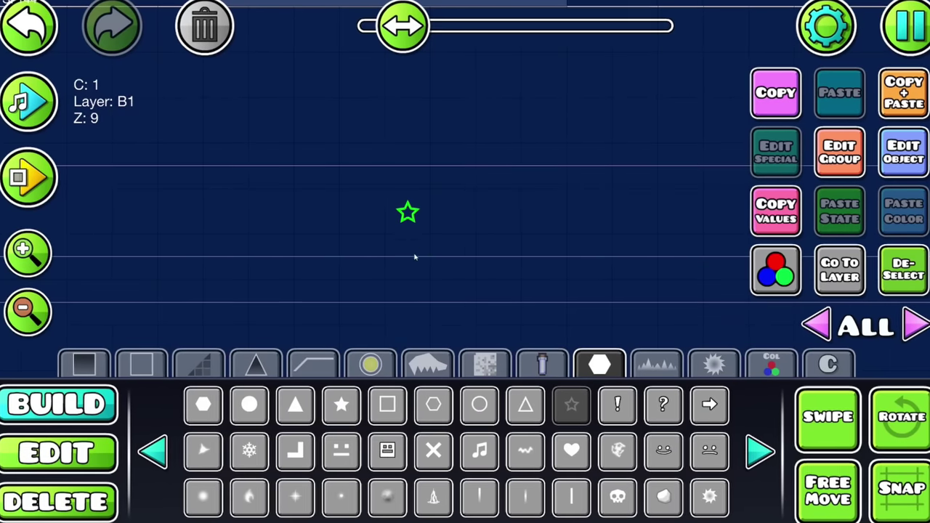
click(479, 403)
click(407, 211)
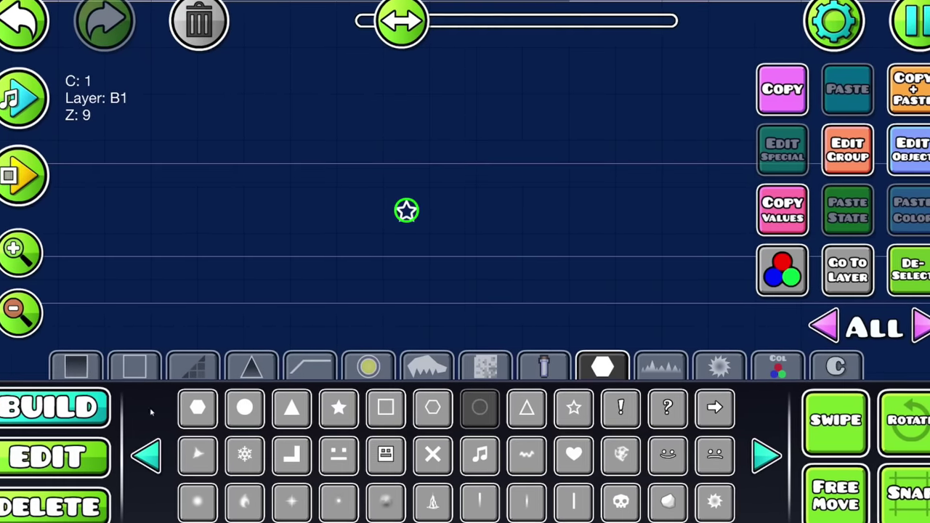
Reopen the Area Tint trigger and set its Length to 100
click(57, 455)
click(25, 315)
drag(436, 218, 690, 243)
click(326, 155)
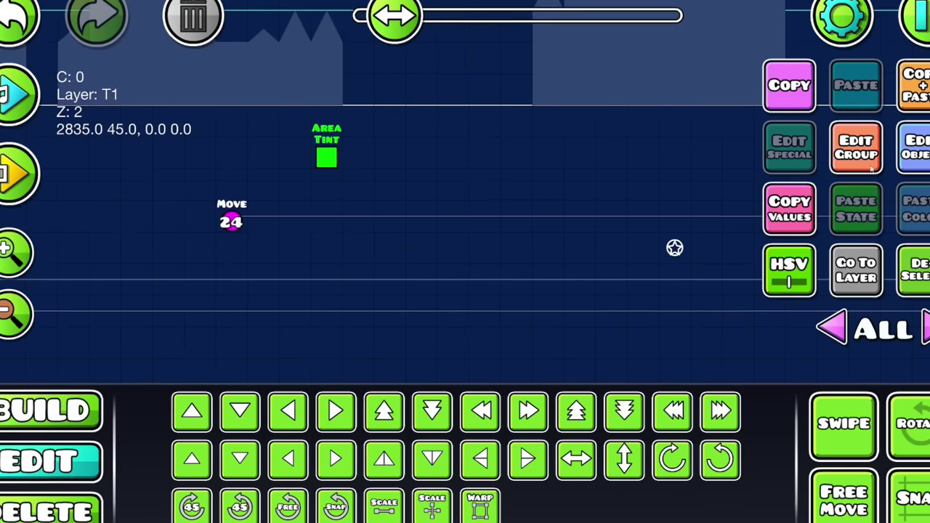
click(785, 147)
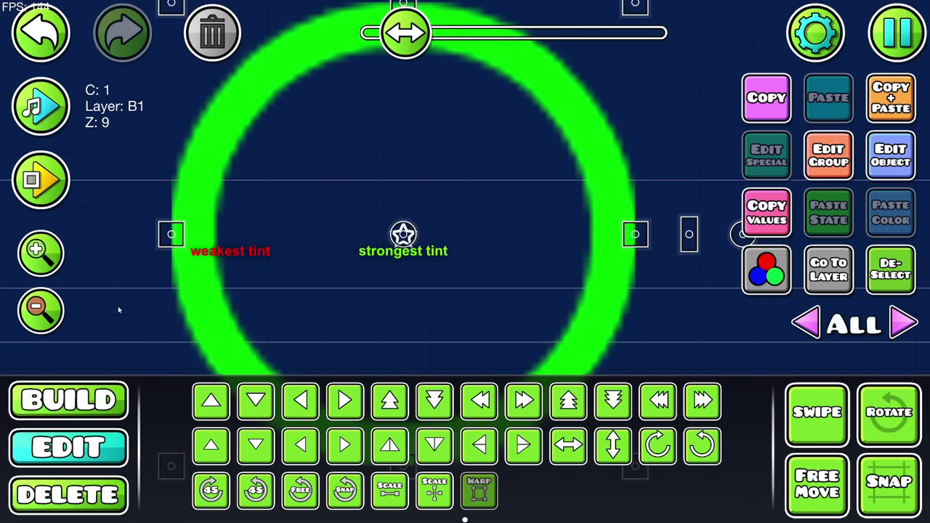
scroll(602, 280, down, 3)
text(1)
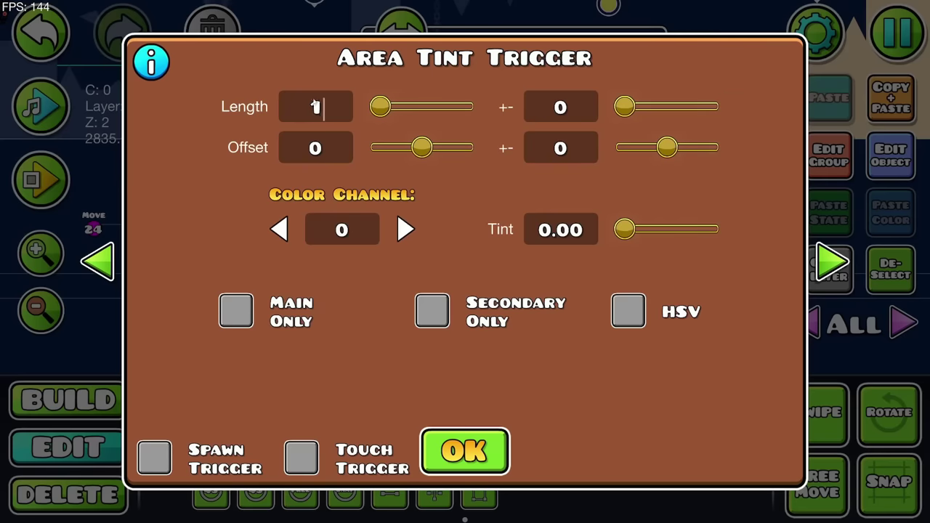
Tint with orange colour channel 7 at strength 1.00, then playtest the level
click(339, 229)
click(422, 218)
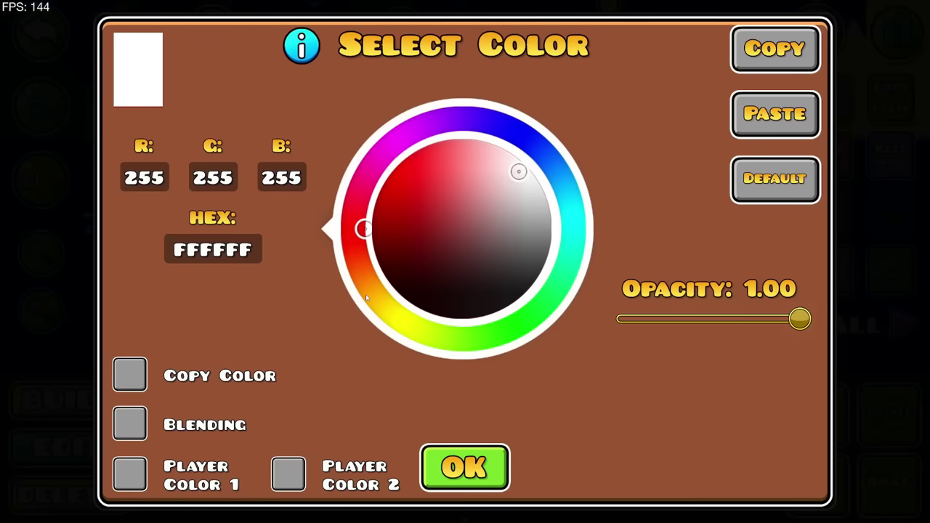
click(463, 465)
click(463, 465)
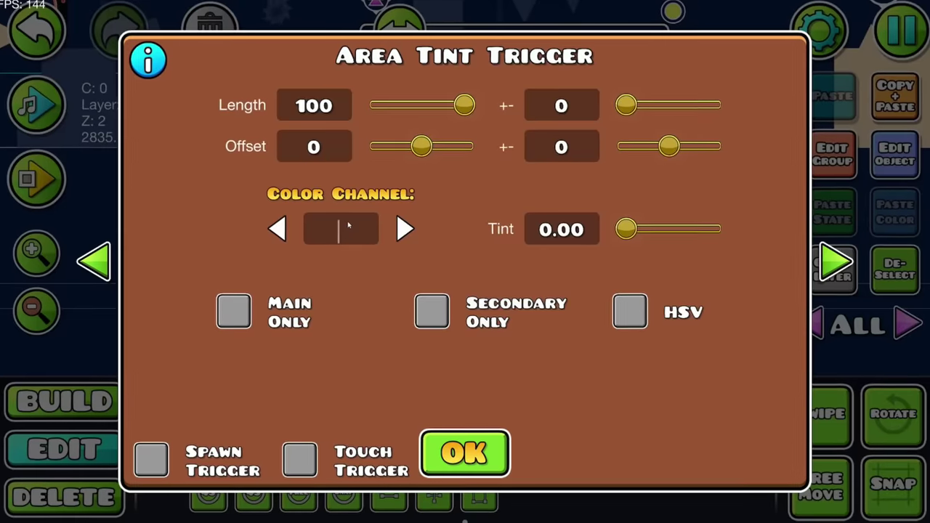
drag(629, 229, 725, 228)
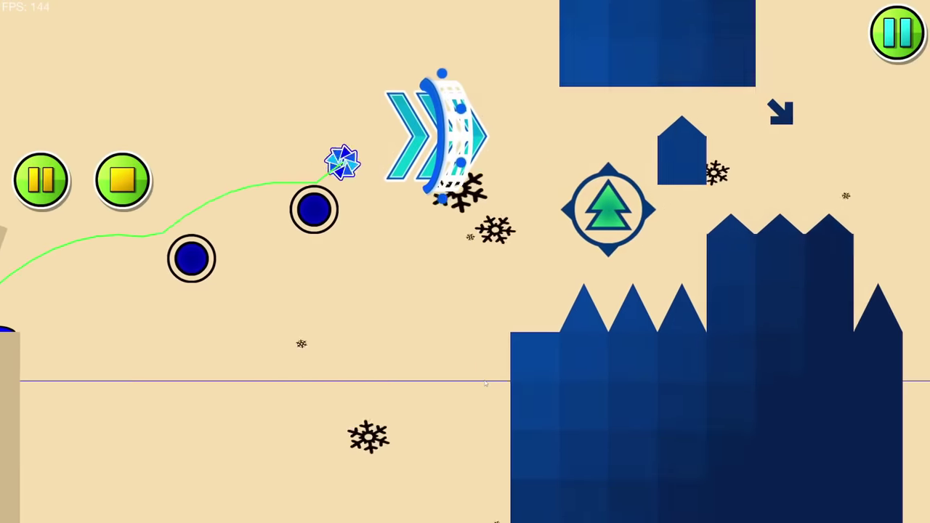
click(485, 383)
click(484, 383)
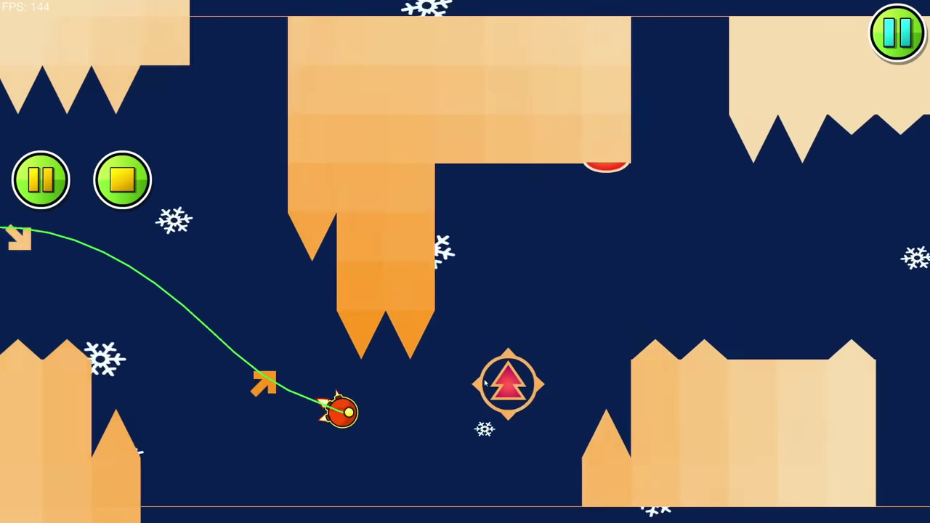
Fly the ship through the tinted playtest, then enable the Area Tint's HSV adjustment
click(484, 381)
click(484, 379)
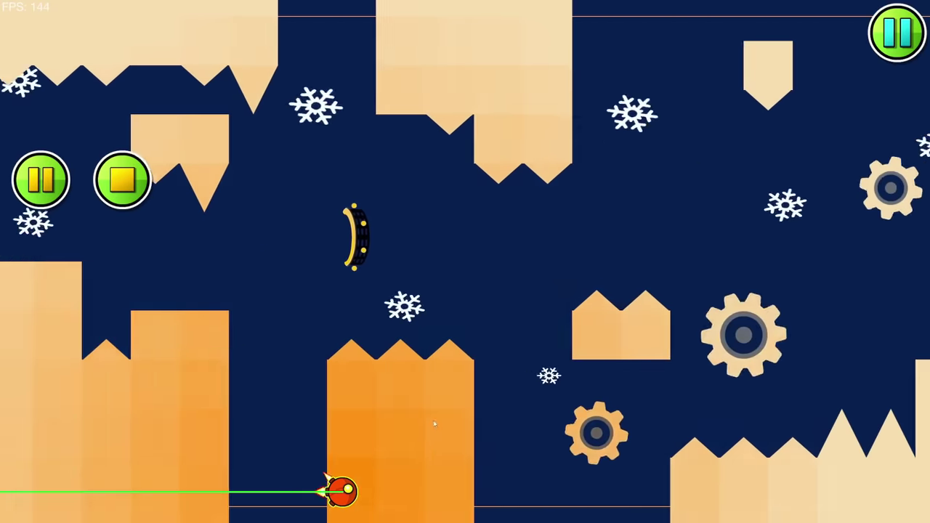
click(429, 435)
drag(424, 442, 435, 210)
drag(521, 284, 478, 305)
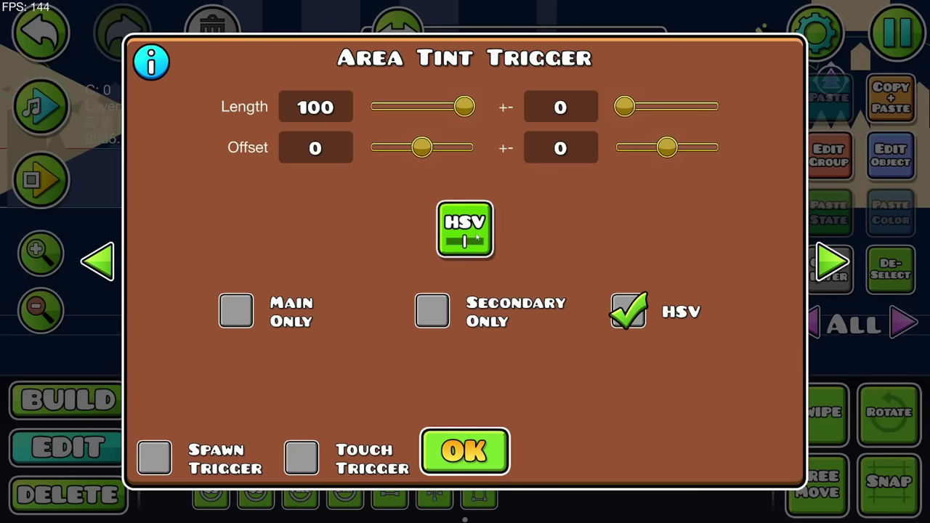
click(465, 229)
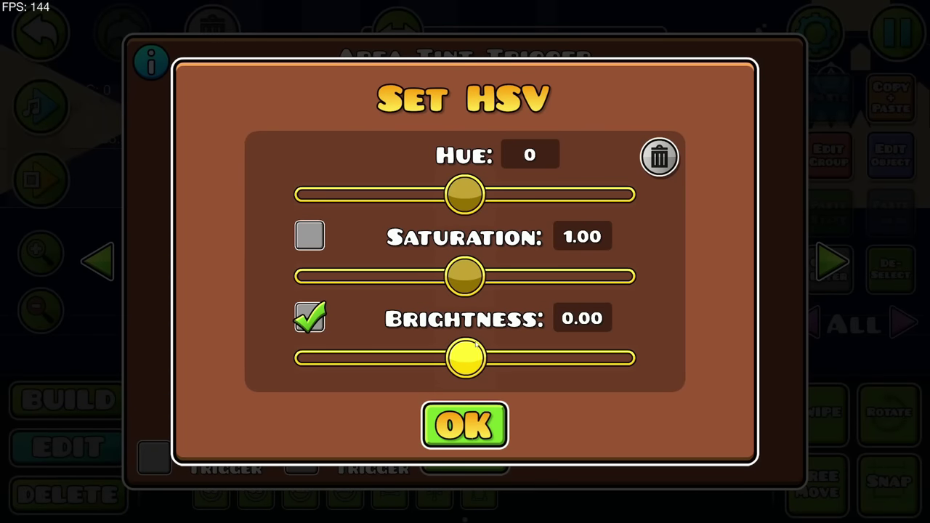